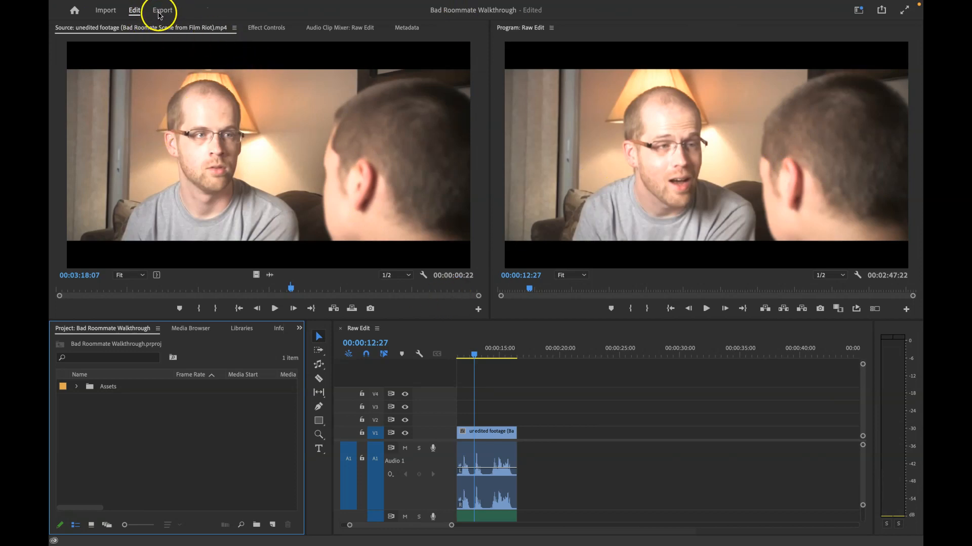
- Switch to Export mode and review the Media File options, preset list, range and scaling choices
left_click(158, 16)
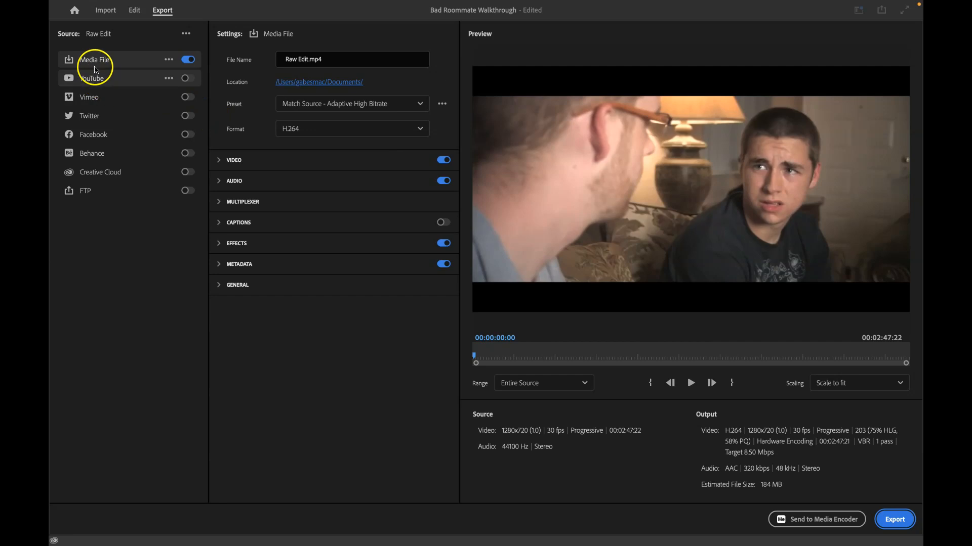
left_click(169, 59)
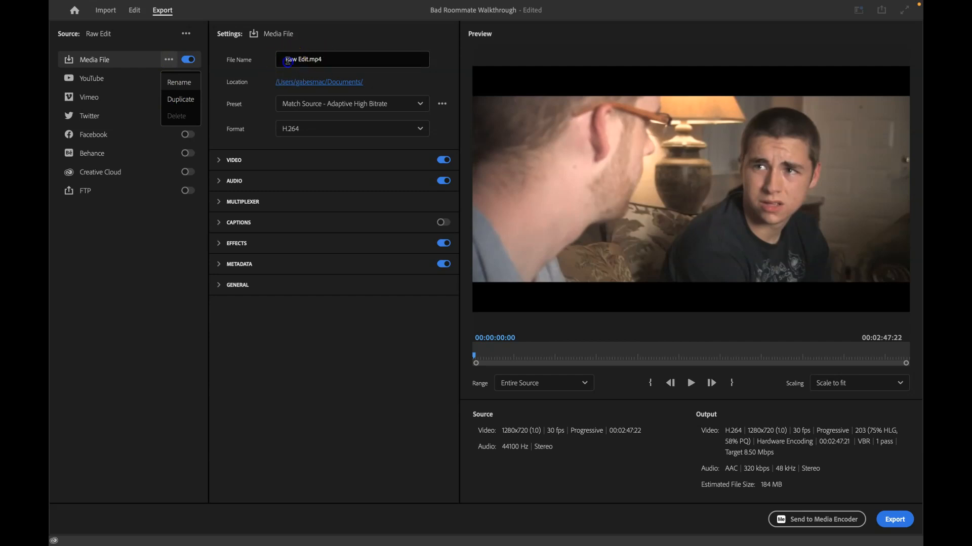
left_click_drag(286, 60, 310, 60)
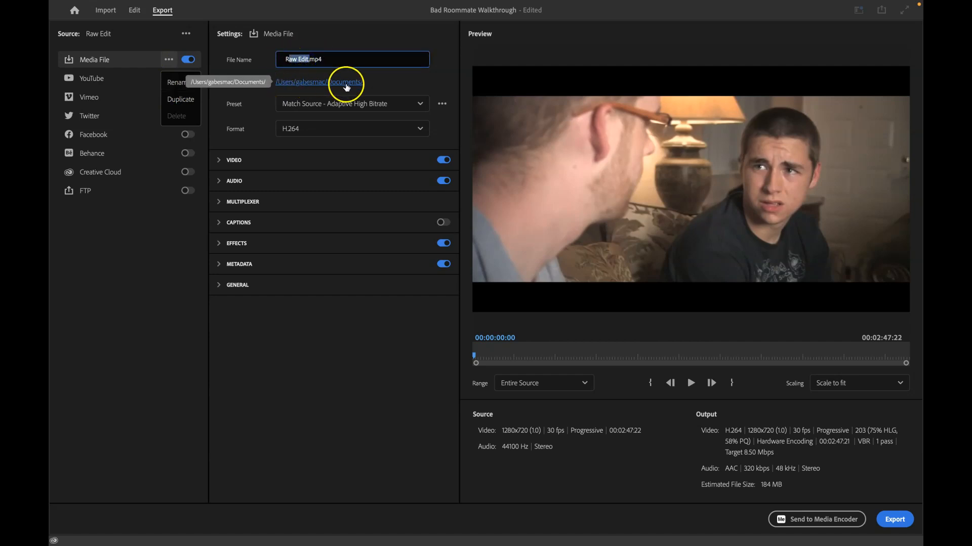
left_click(407, 107)
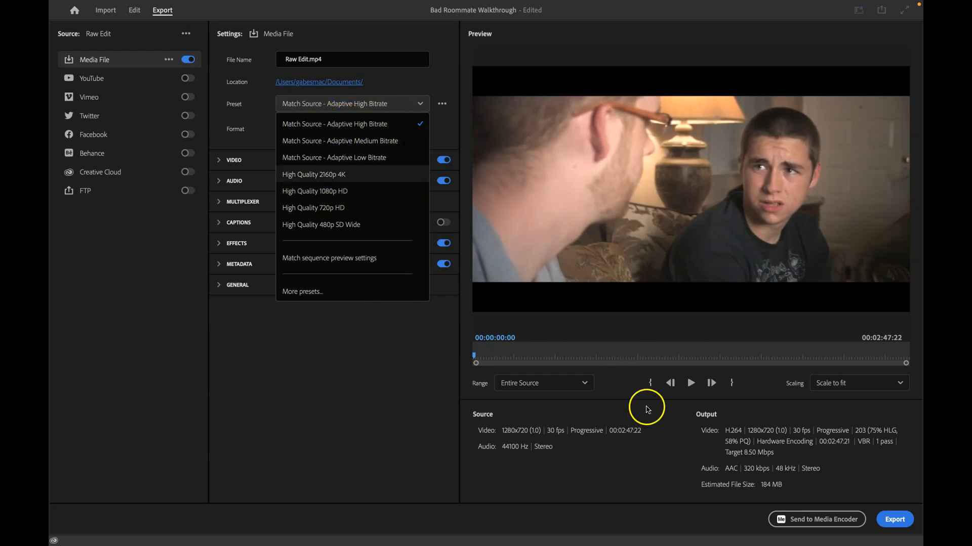
left_click(382, 420)
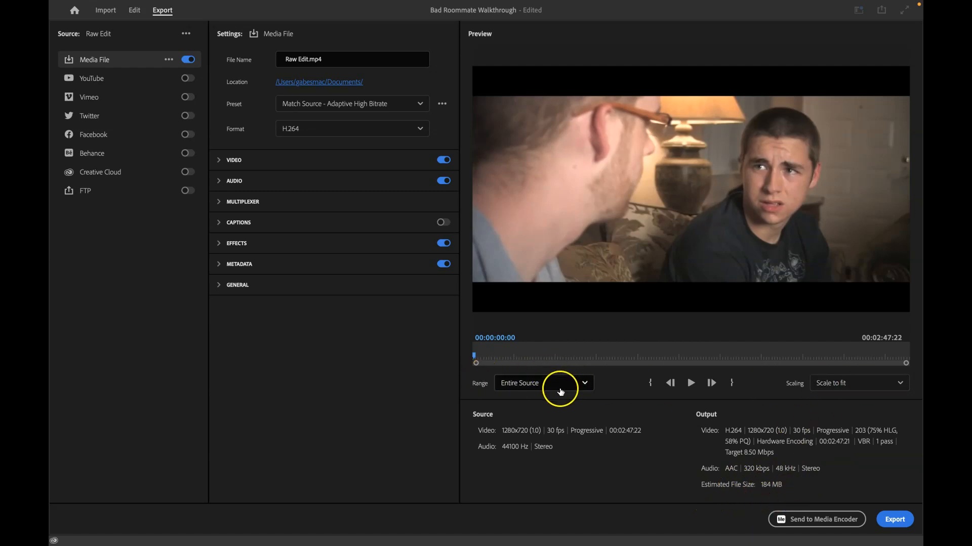
left_click(550, 384)
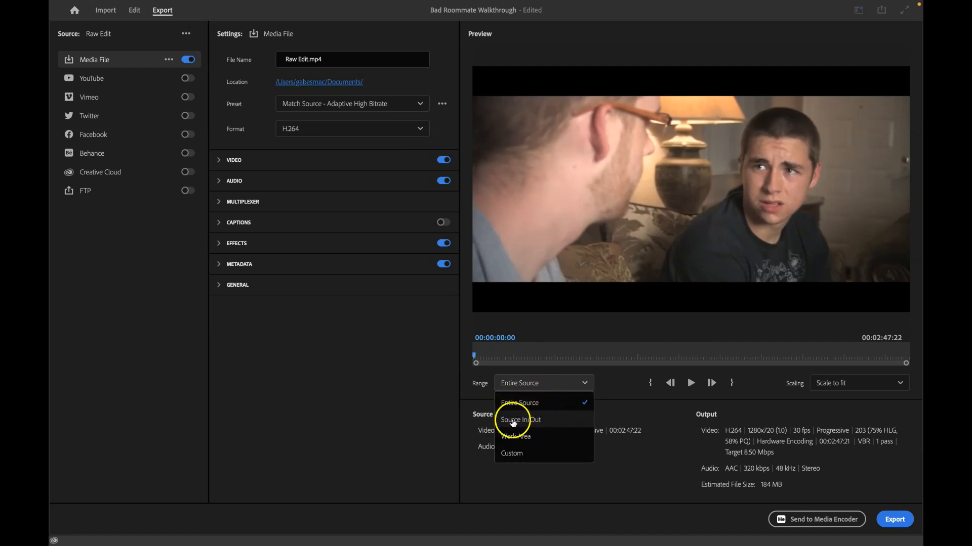
left_click(800, 409)
left_click(856, 384)
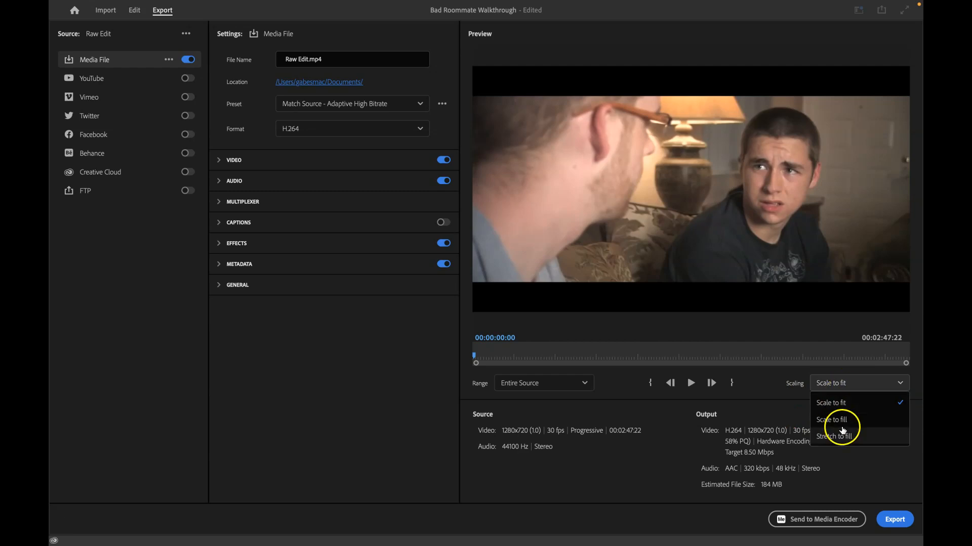
left_click(766, 418)
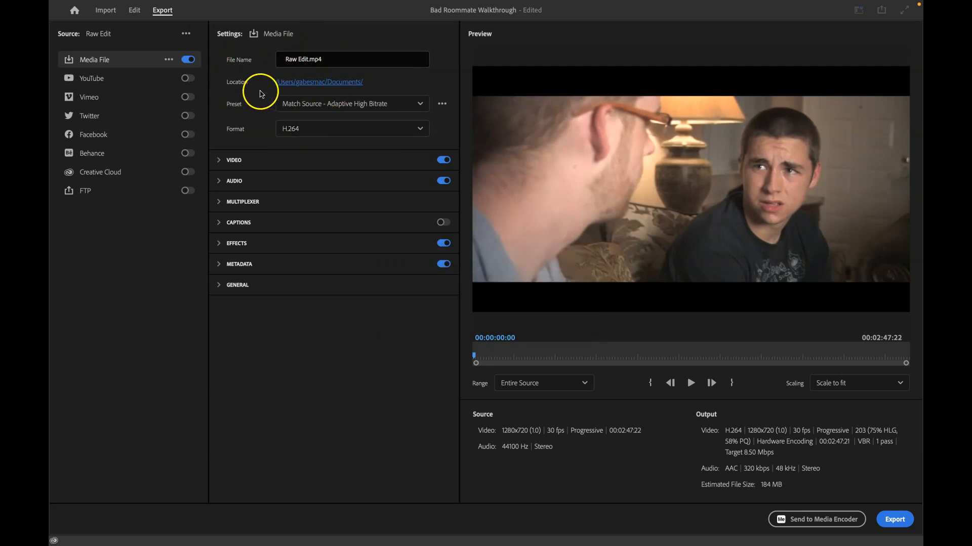
- Set the export location to the Bad Roommate Walkthrough folder on the Shareable drive
left_click(359, 82)
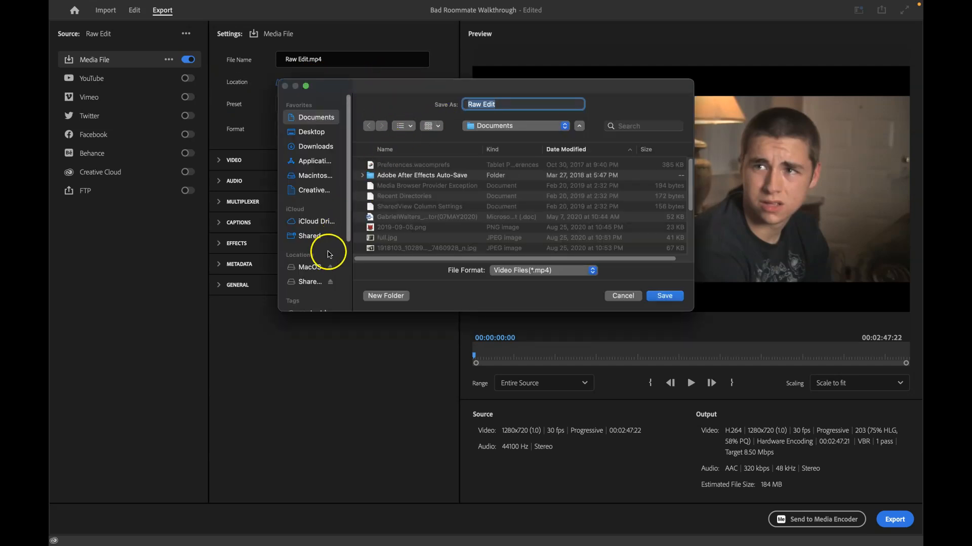
left_click(311, 283)
left_click(311, 282)
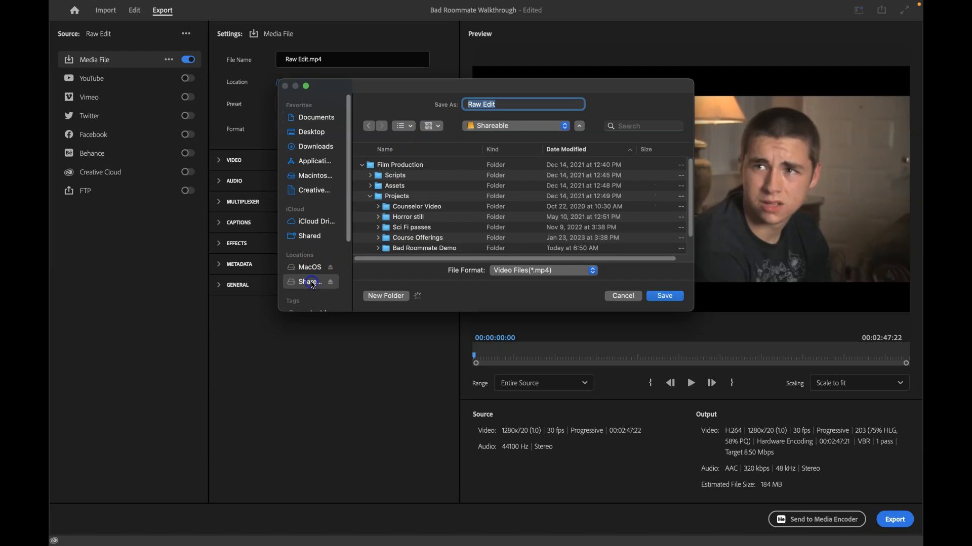
scroll(415, 250, "down", 1)
left_click(420, 250)
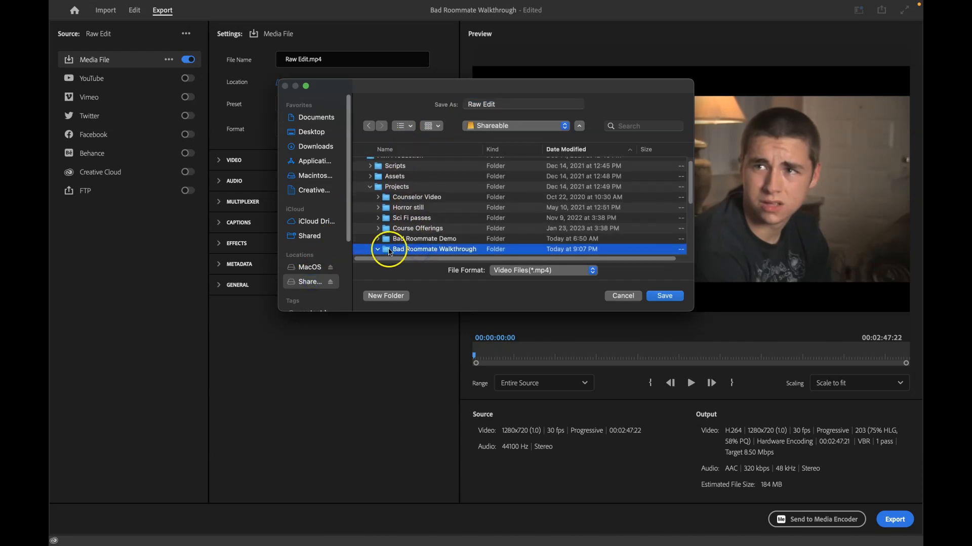
double_click(402, 250)
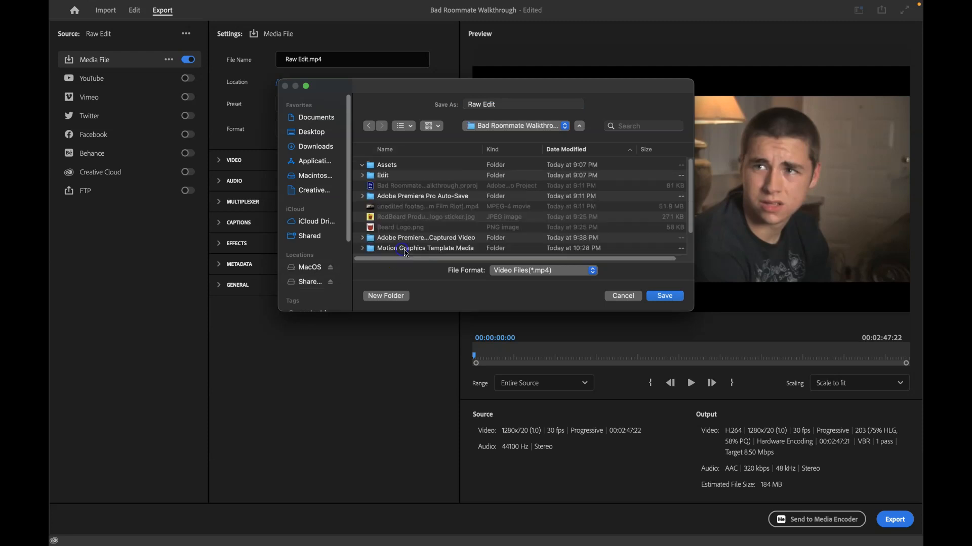
left_click(666, 299)
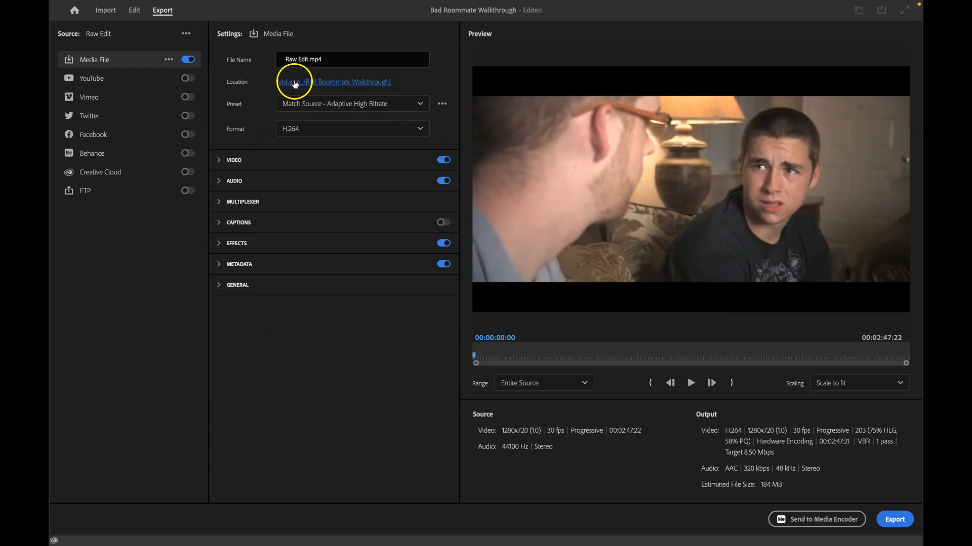
- Rename the output file as Bad Roommate Edit Final.mp4
left_click_drag(308, 59, 275, 62)
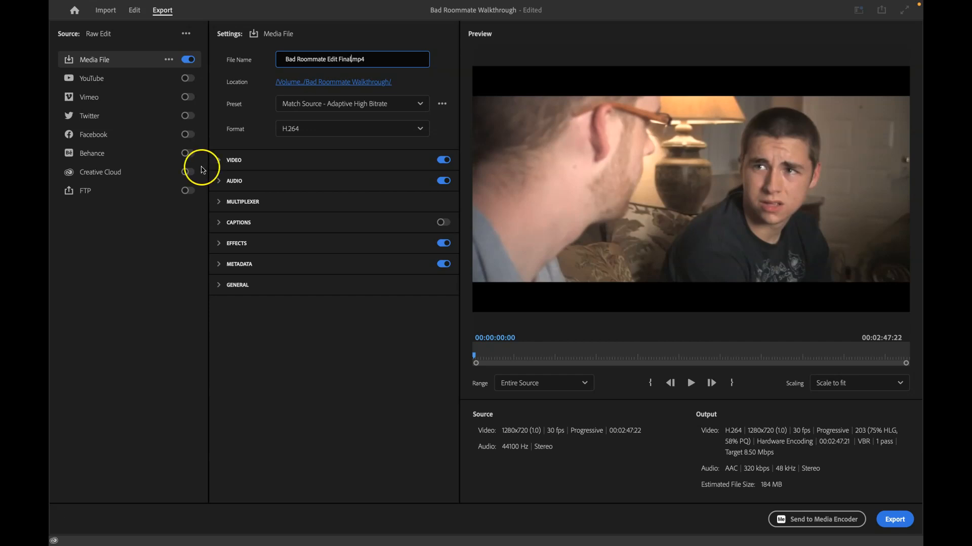
left_click(445, 73)
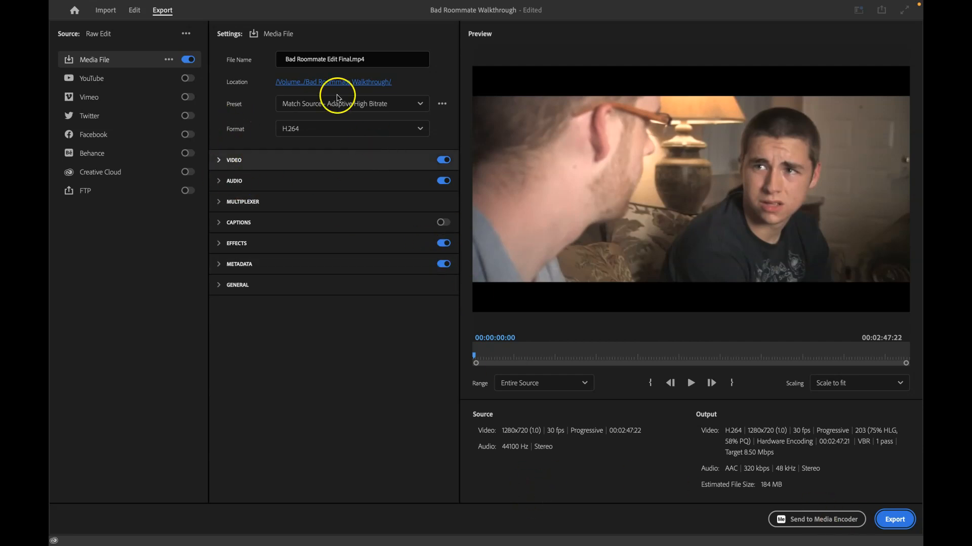
- Inspect the Effects and General sections and toggle video export off and back on
left_click(220, 244)
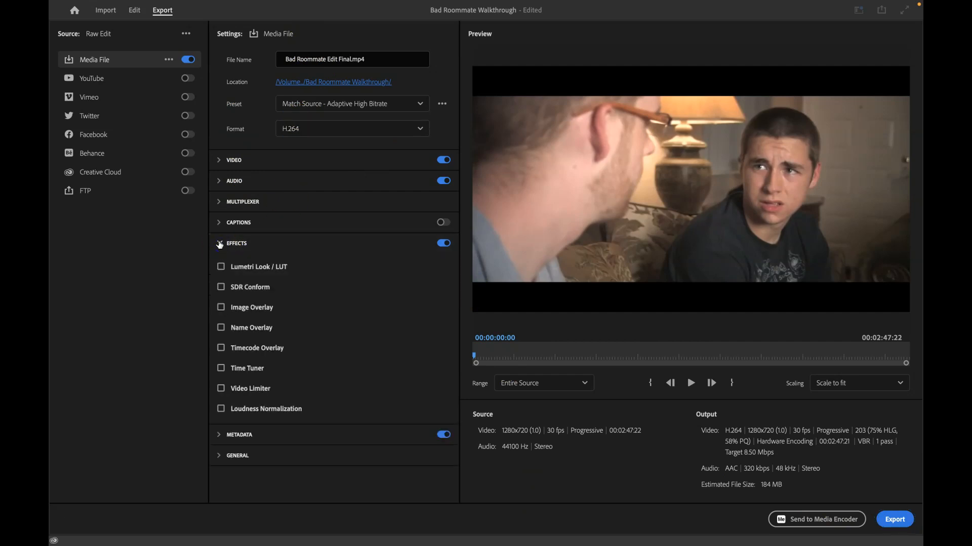
left_click(220, 244)
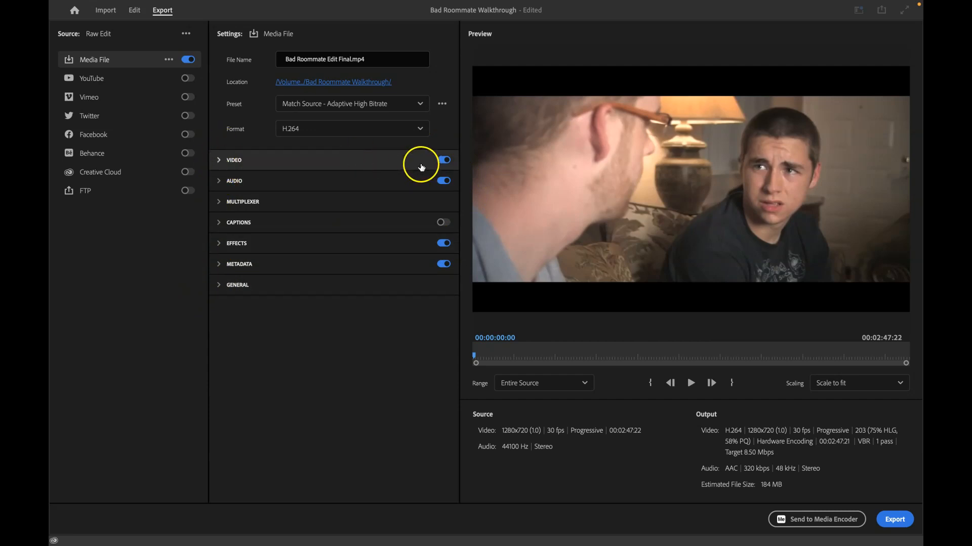
left_click(444, 160)
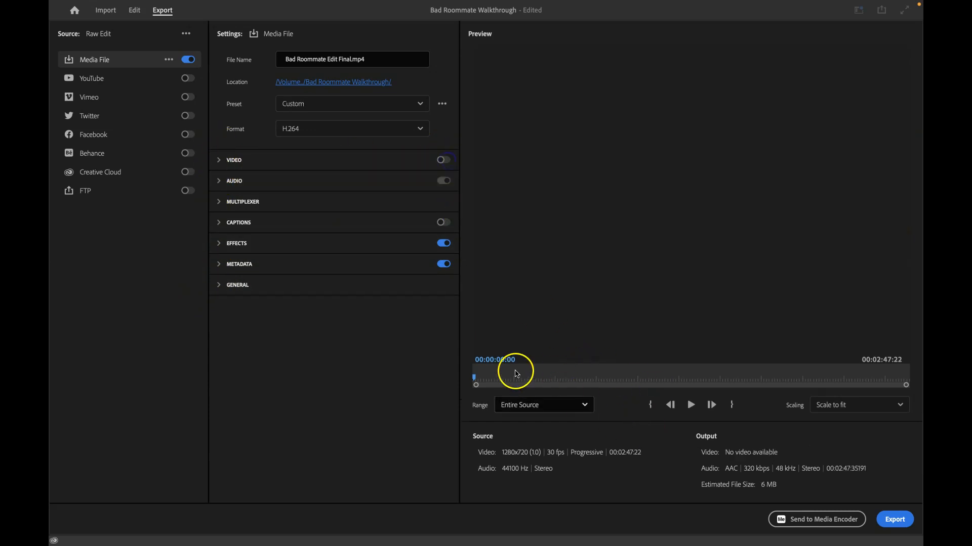
left_click(444, 160)
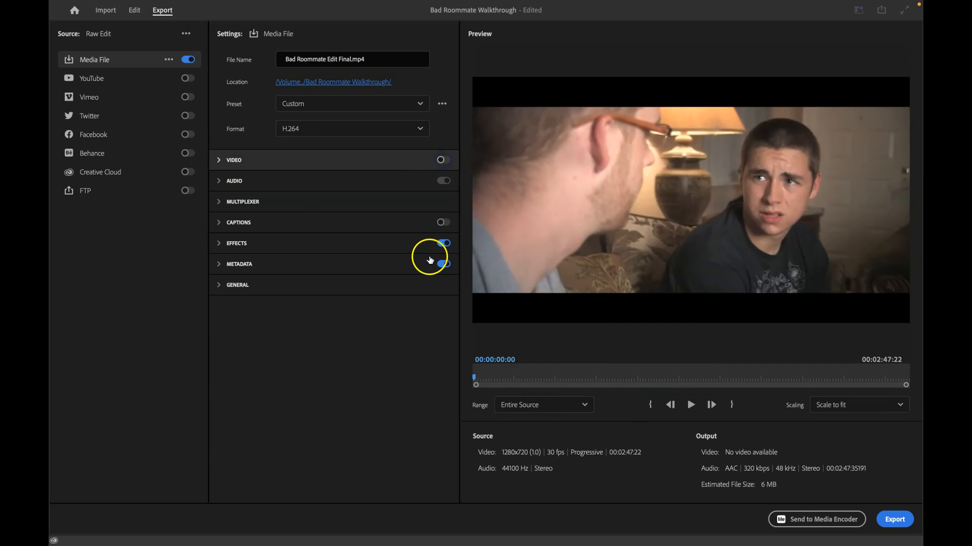
left_click(218, 286)
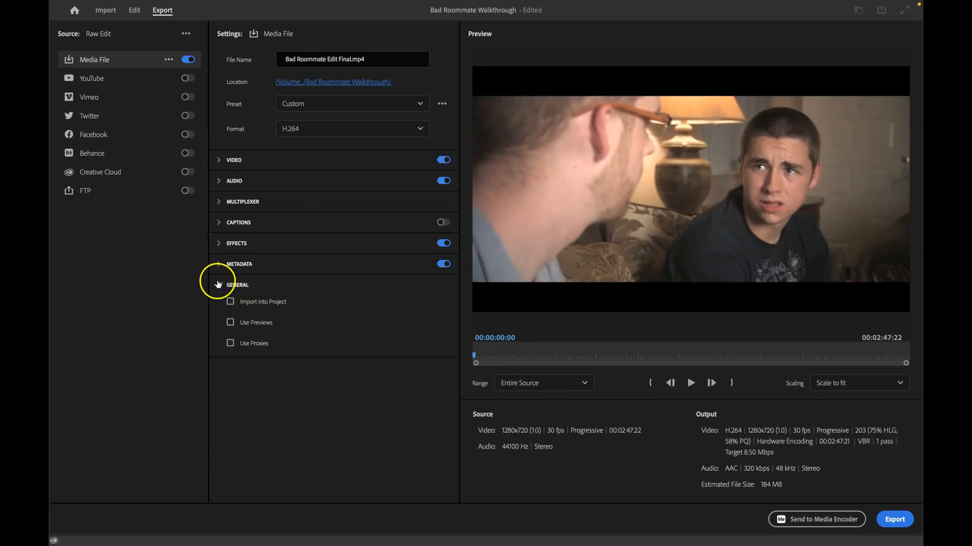
left_click(218, 284)
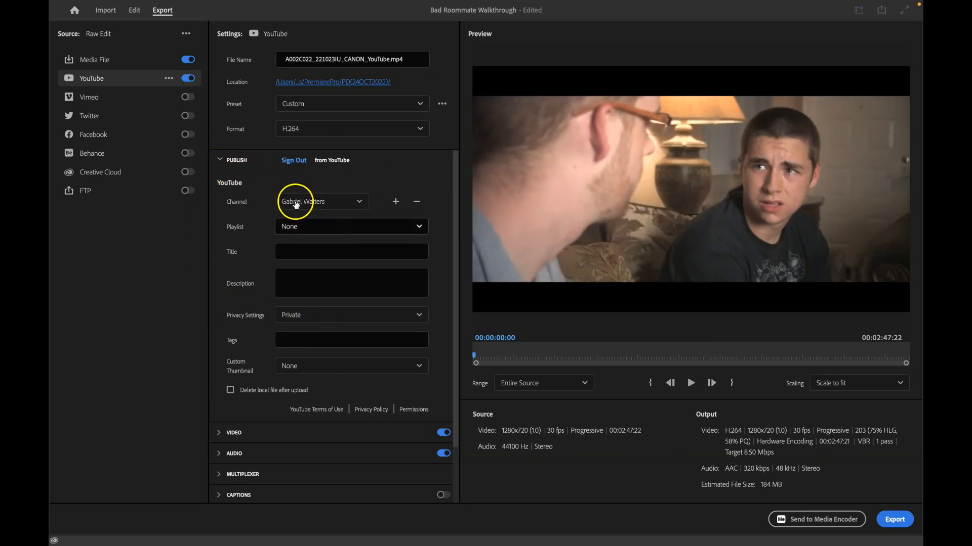
- Review the YouTube playlist choices and place the cursor in the Title field
left_click(302, 232)
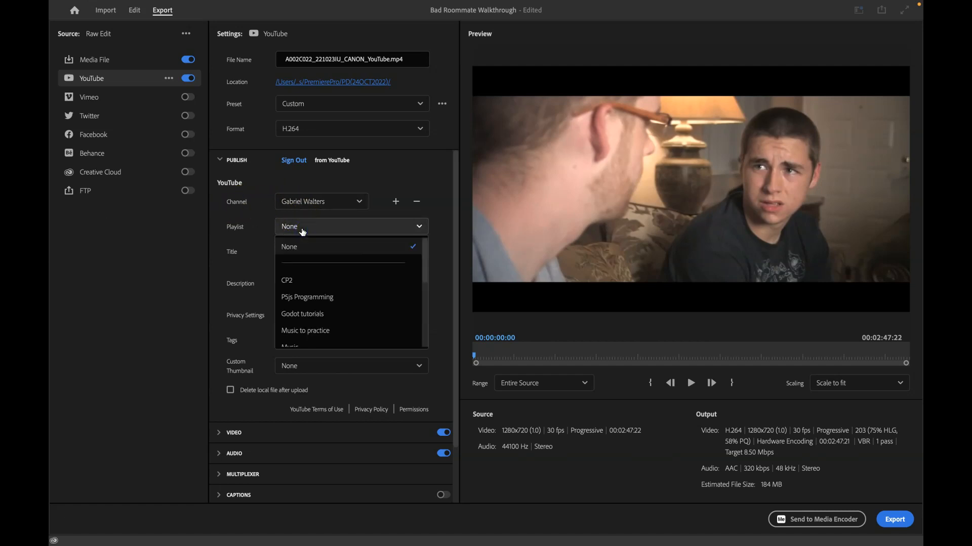
left_click(302, 232)
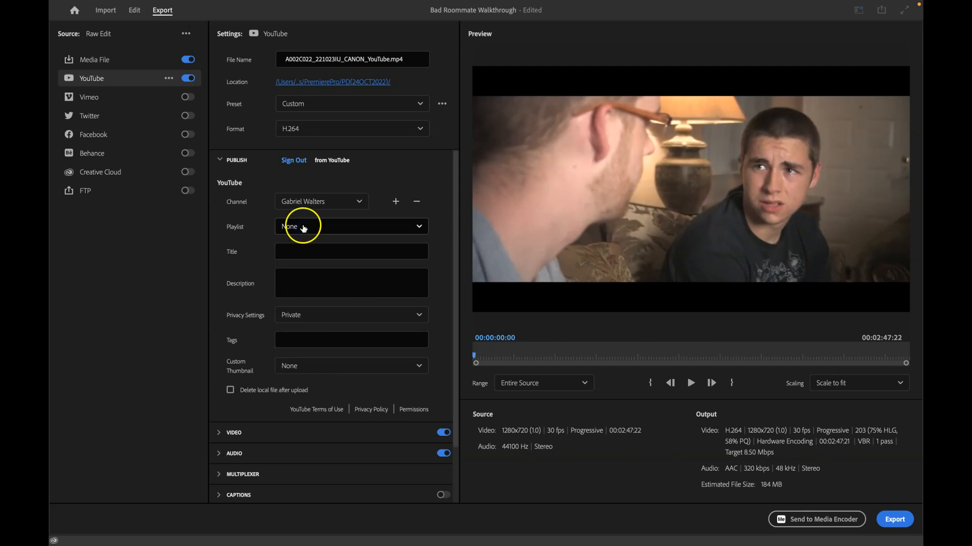
left_click(307, 251)
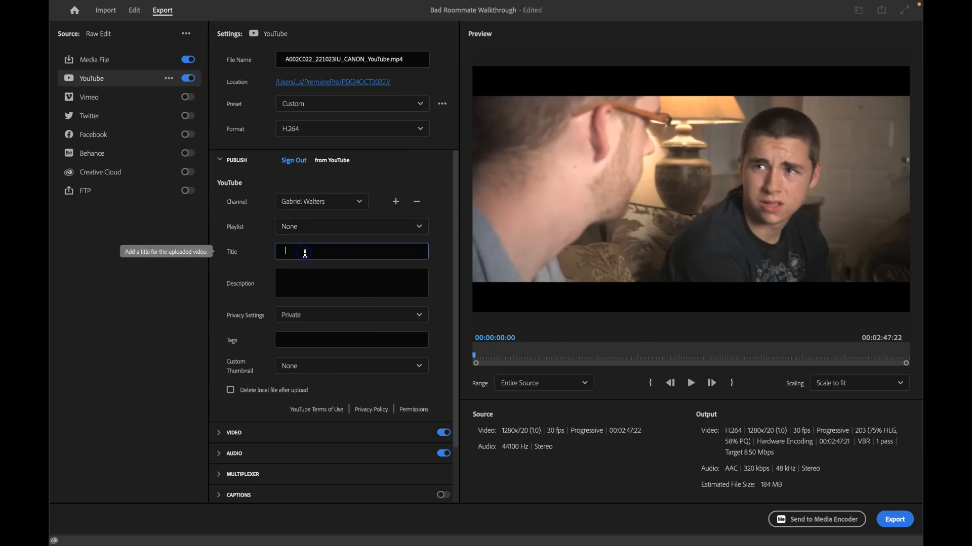
- Enter a YouTube description with chapter timestamps: Intro 0:00, Chapter 2 1:23, Final 5:00
left_click(302, 282)
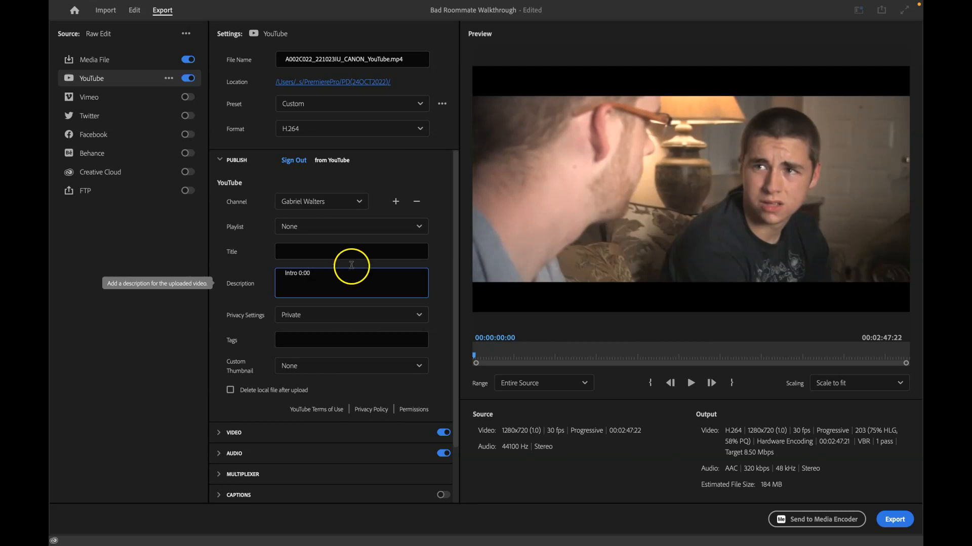
key("super+a")
left_click(336, 274)
left_click(370, 281)
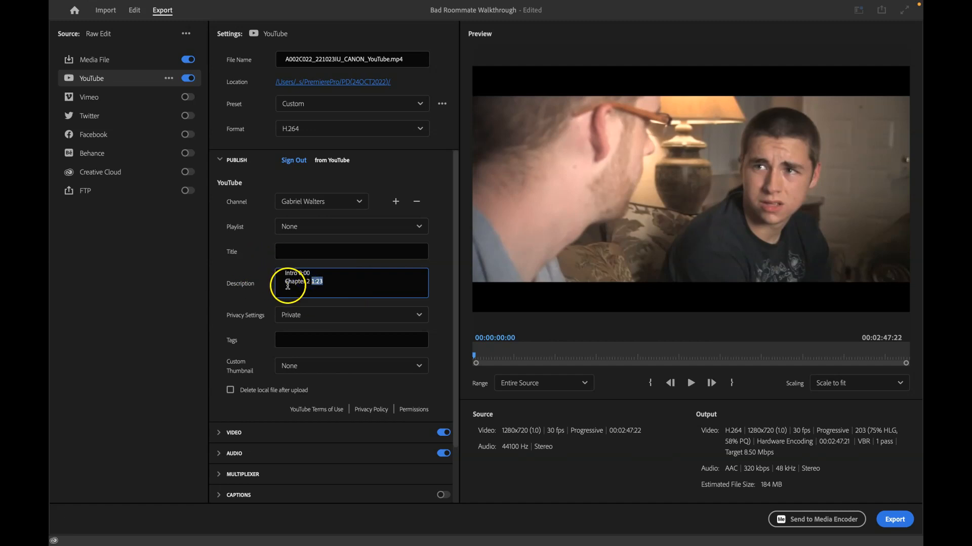
key("super+a")
left_click(335, 285)
key("super+a")
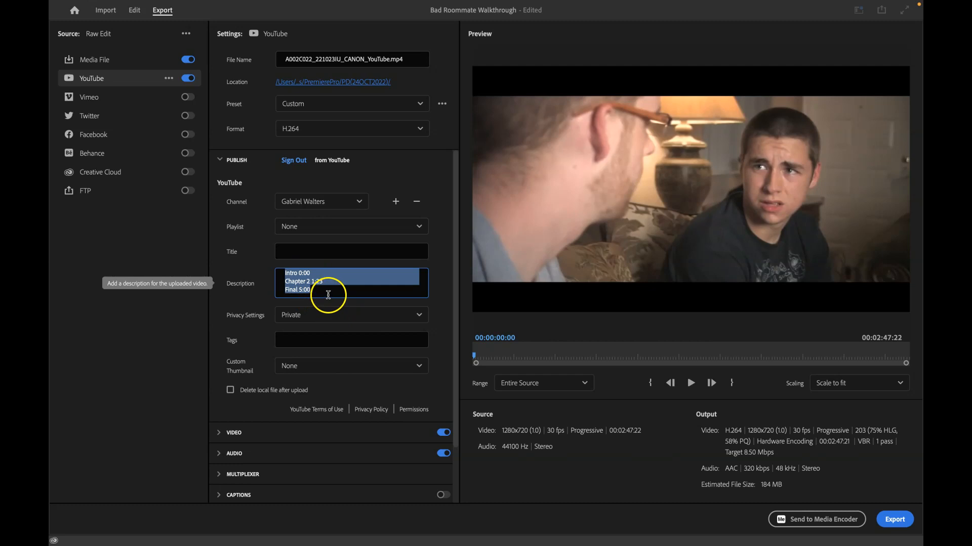
left_click(326, 294)
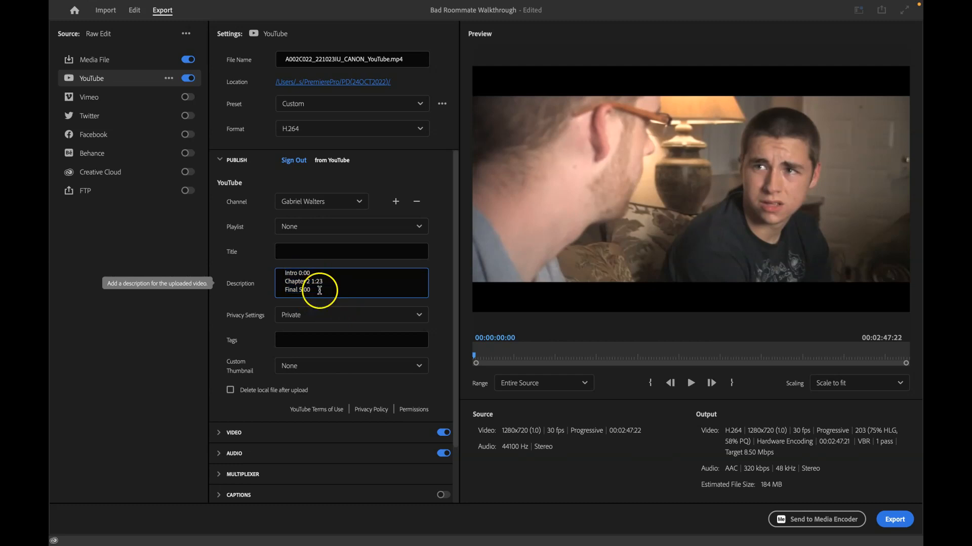
- Review the privacy setting choices for the YouTube upload
left_click(303, 250)
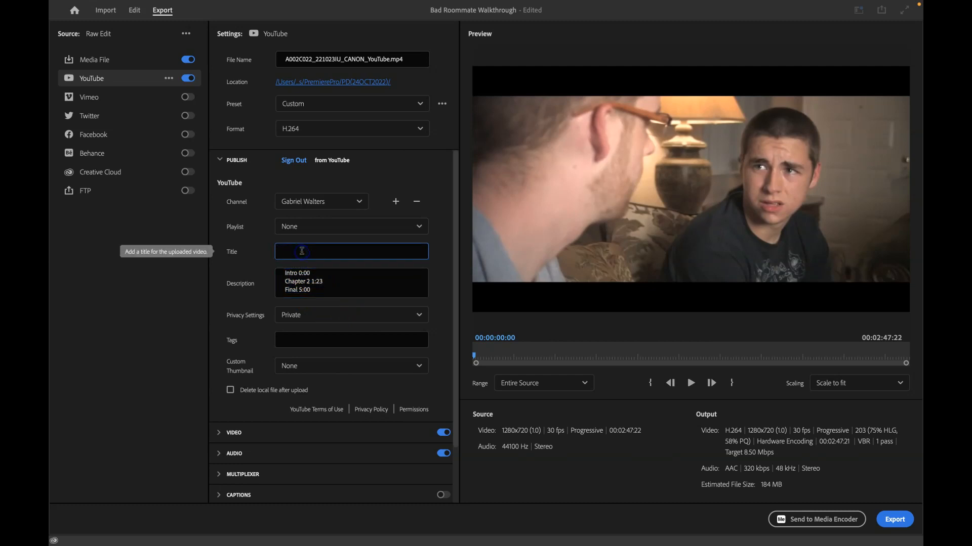
left_click(293, 318)
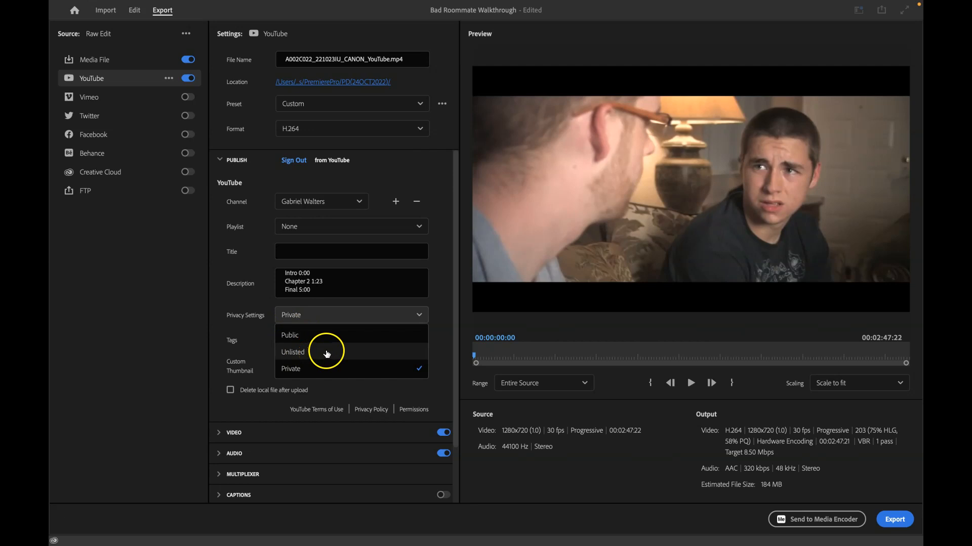
left_click(219, 334)
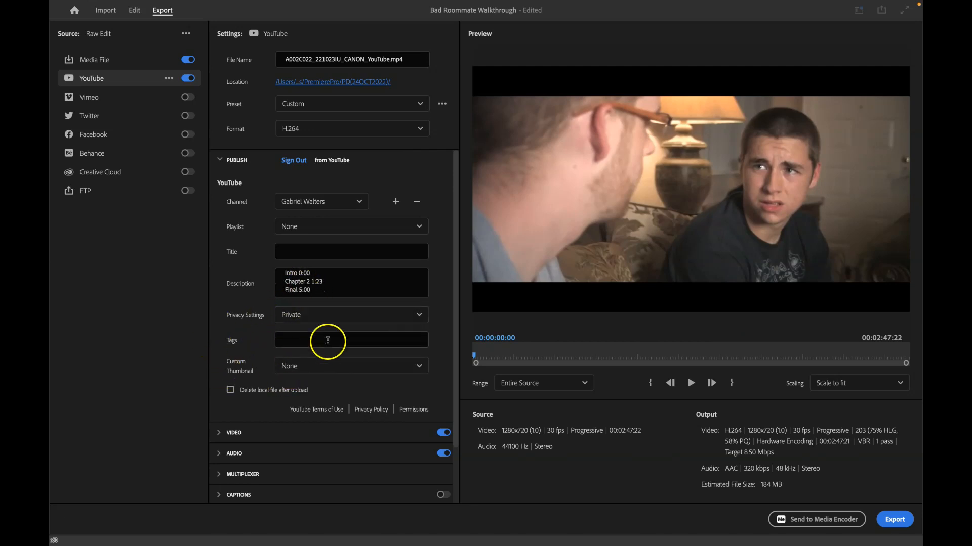